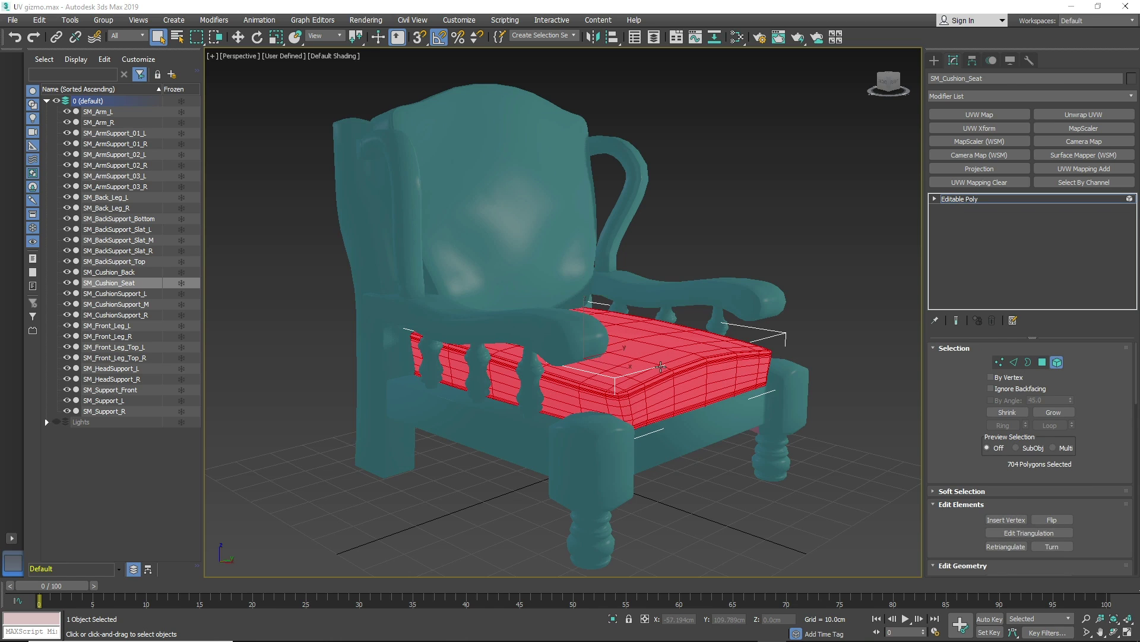
Scale down the whole polygon element of SM_Cushion_Seat, leave Element level, and add a UVW Map modifier
{"action": "left_click", "coordinate": [276, 36]}
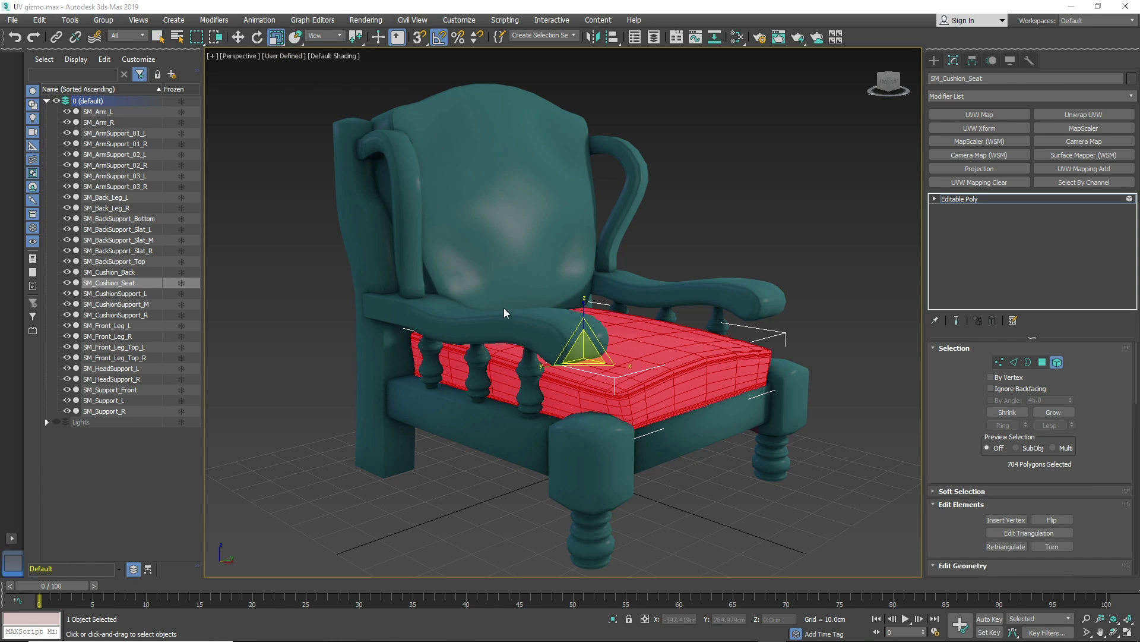
{"action": "mouse_move", "coordinate": [584, 354]}
{"action": "left_mouse_down"}
{"action": "mouse_move", "coordinate": [585, 368]}
{"action": "mouse_move", "coordinate": [594, 360]}
{"action": "left_mouse_up"}
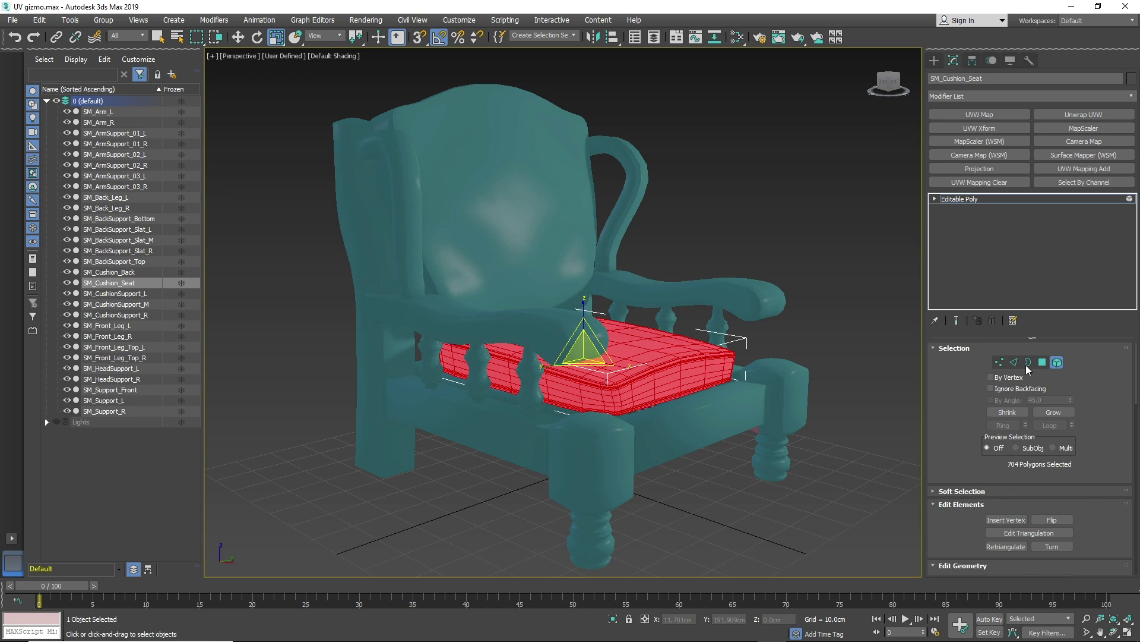
{"action": "left_click", "coordinate": [1056, 362]}
{"action": "left_click", "coordinate": [978, 115]}
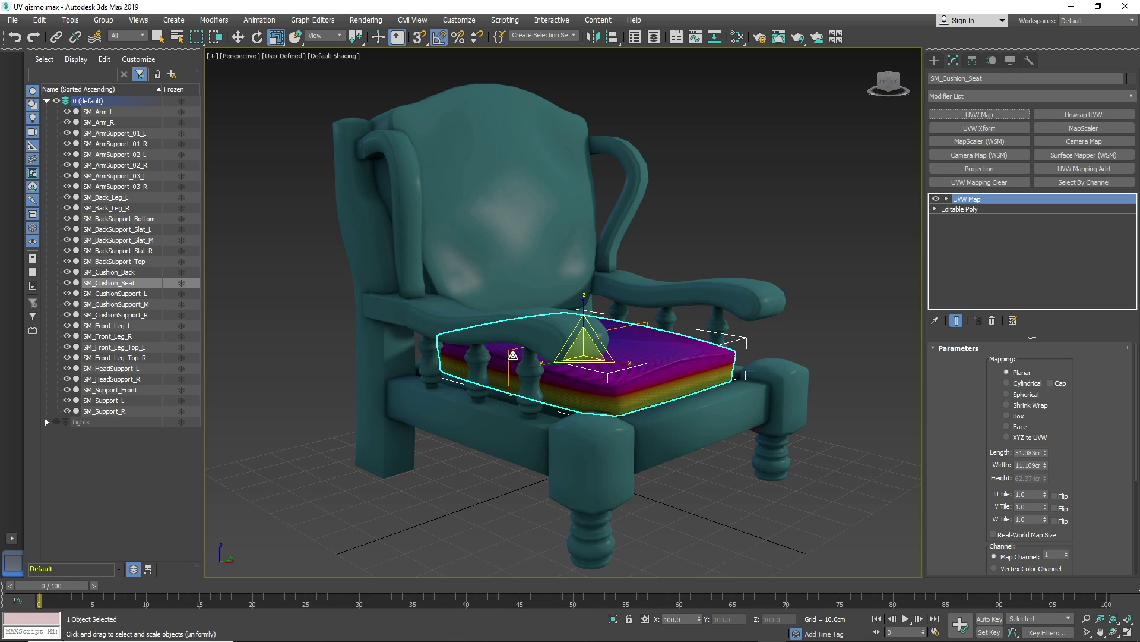
Undo the UVW Map modifier and the scaling of the seat cushion's element
{"action": "left_click", "coordinate": [17, 42]}
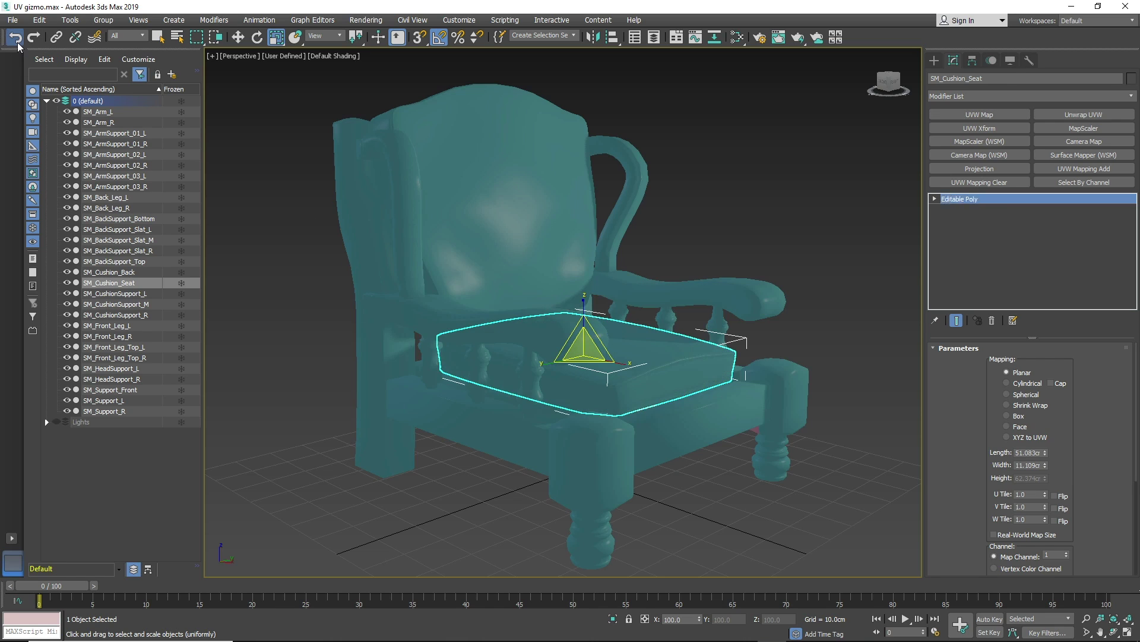
{"action": "left_click", "coordinate": [18, 43]}
{"action": "left_click", "coordinate": [18, 43]}
{"action": "left_click", "coordinate": [14, 43]}
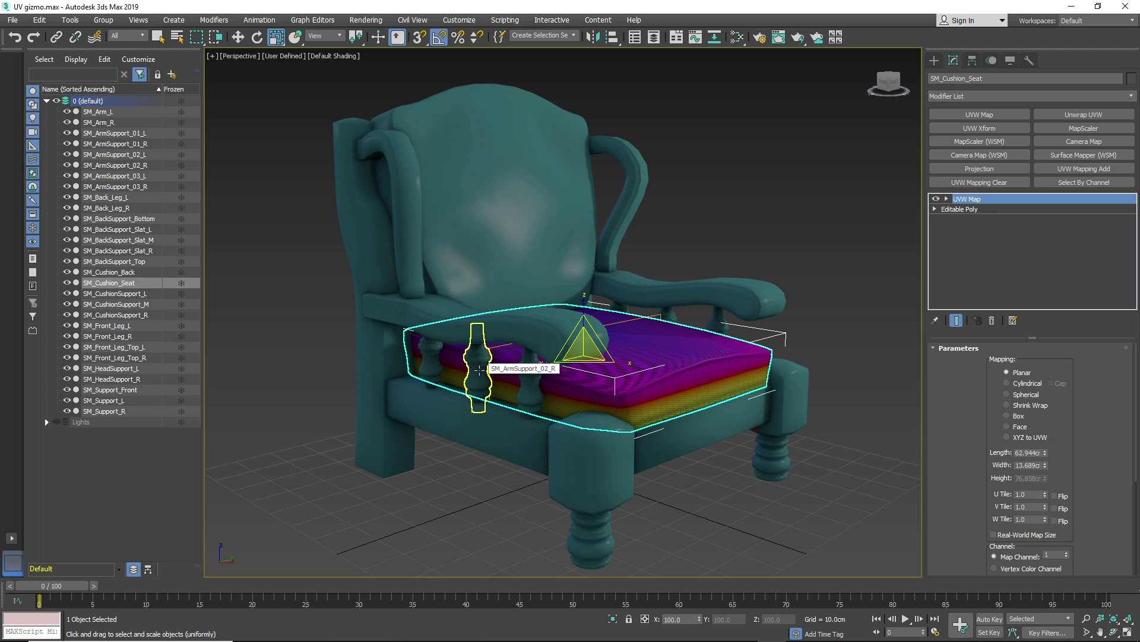
Set the mapping type of the seat cushion's UVW Map modifier to Box
{"action": "scroll", "coordinate": [1135, 466], "scroll_direction": "down", "scroll_amount": 3}
{"action": "scroll", "coordinate": [1134, 466], "scroll_direction": "down", "scroll_amount": 2}
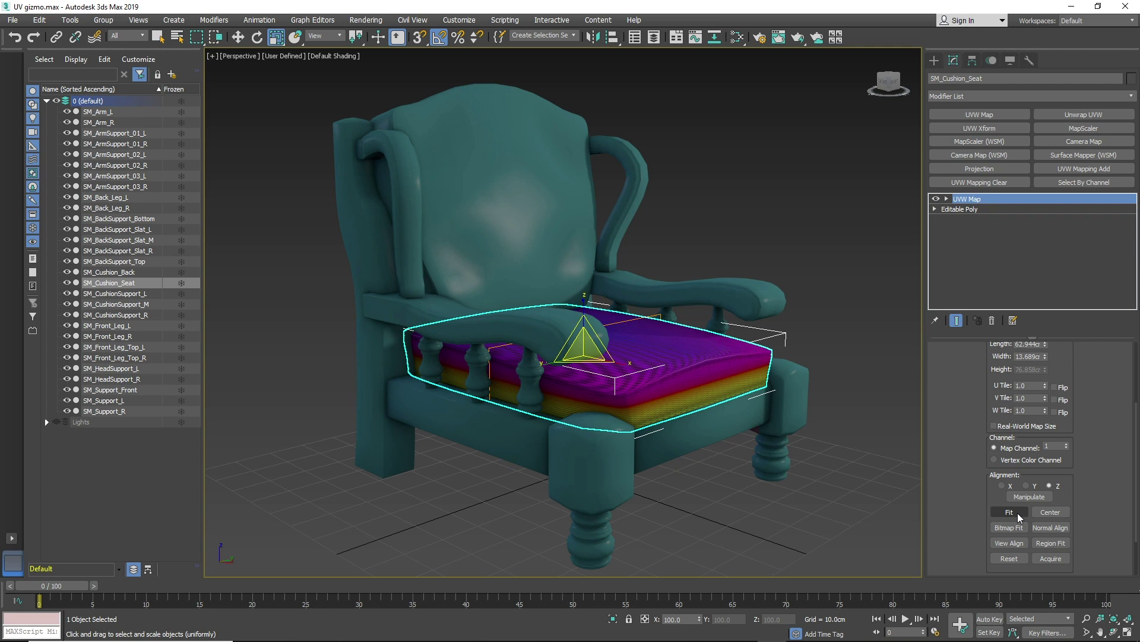
{"action": "scroll", "coordinate": [1137, 419], "scroll_direction": "up", "scroll_amount": 2}
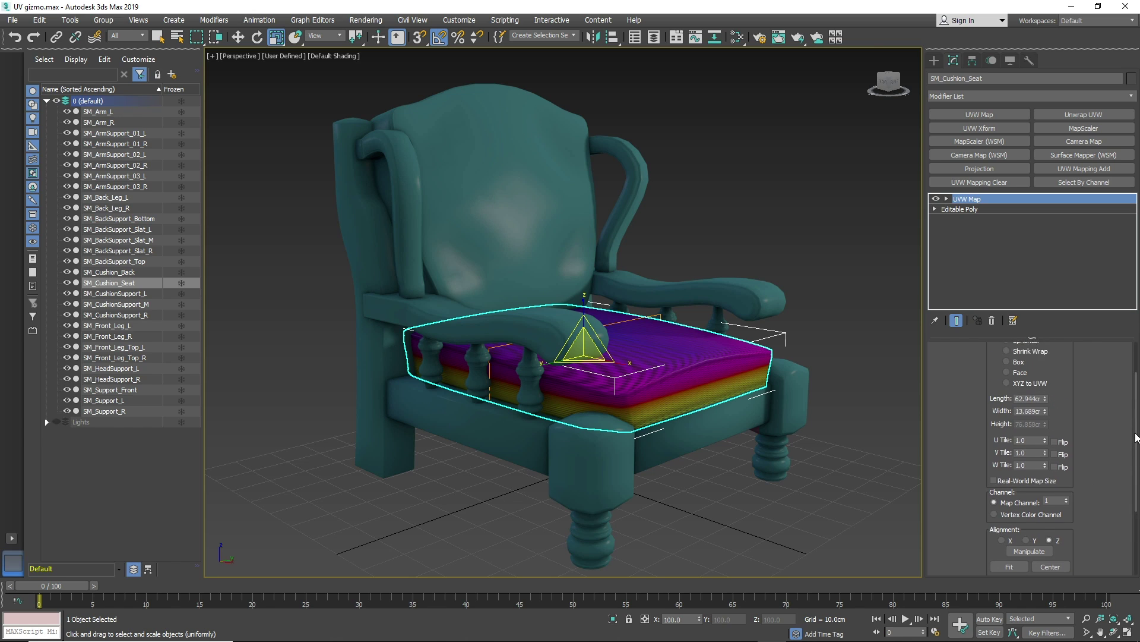
{"action": "scroll", "coordinate": [1137, 419], "scroll_direction": "up", "scroll_amount": 1}
{"action": "left_click", "coordinate": [1007, 404]}
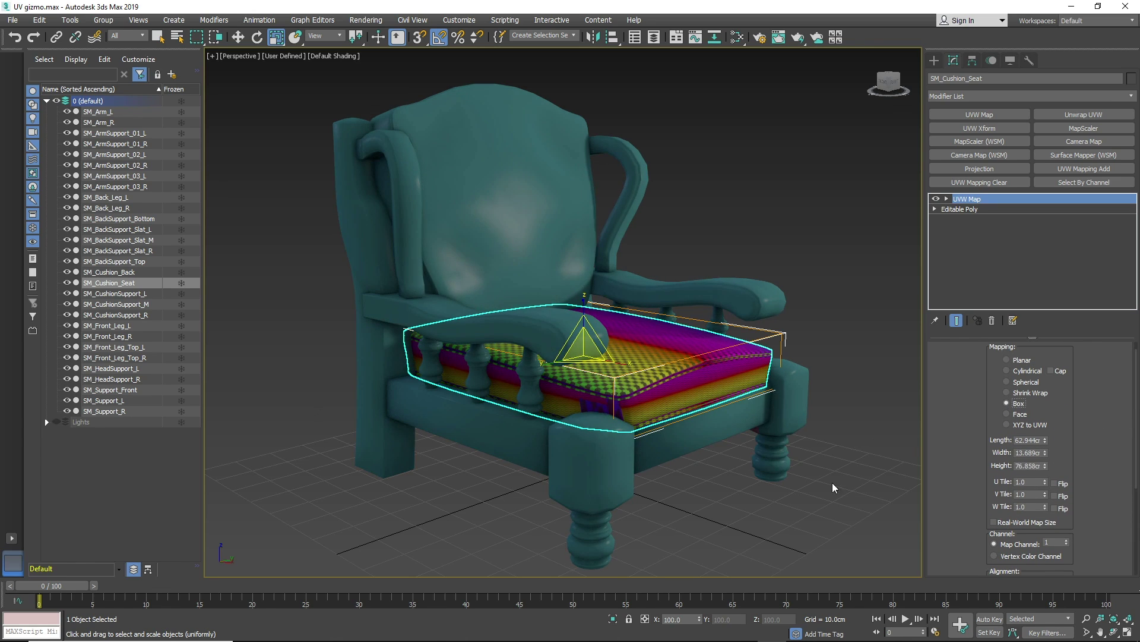
Isolate the seat cushion and activate the Gizmo sub-object level of its UVW Map modifier
{"action": "left_click", "coordinate": [613, 620]}
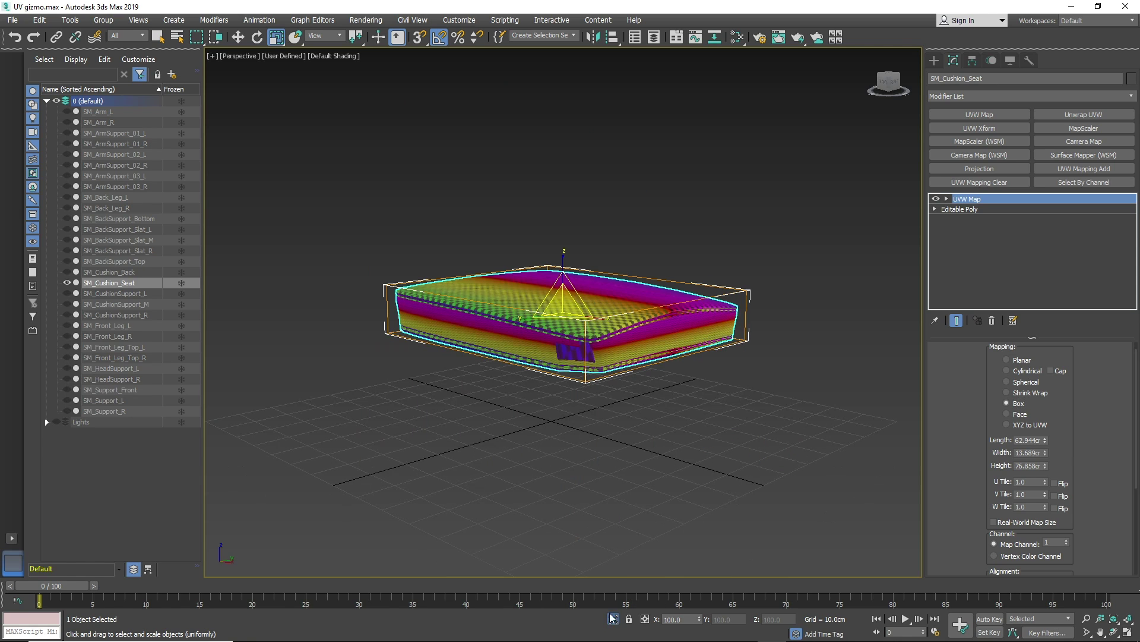
{"action": "scroll", "coordinate": [575, 395], "scroll_direction": "up", "scroll_amount": 2}
{"action": "scroll", "coordinate": [574, 451], "scroll_direction": "up", "scroll_amount": 1}
{"action": "scroll", "coordinate": [575, 455], "scroll_direction": "up", "scroll_amount": 1}
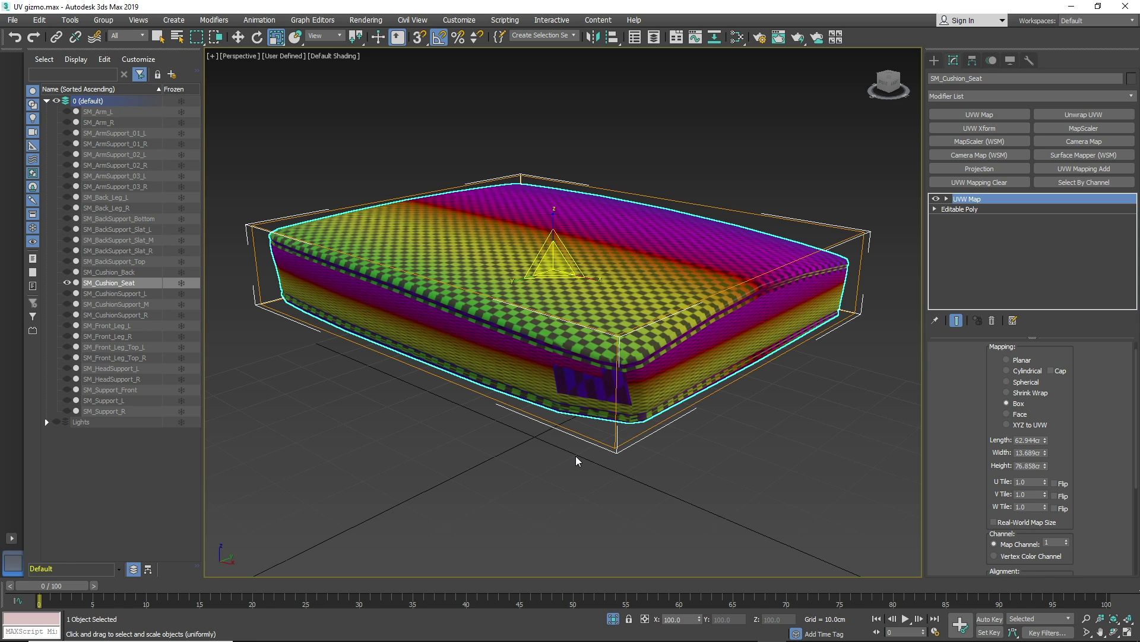
{"action": "left_click", "coordinate": [947, 199]}
{"action": "left_click", "coordinate": [967, 210]}
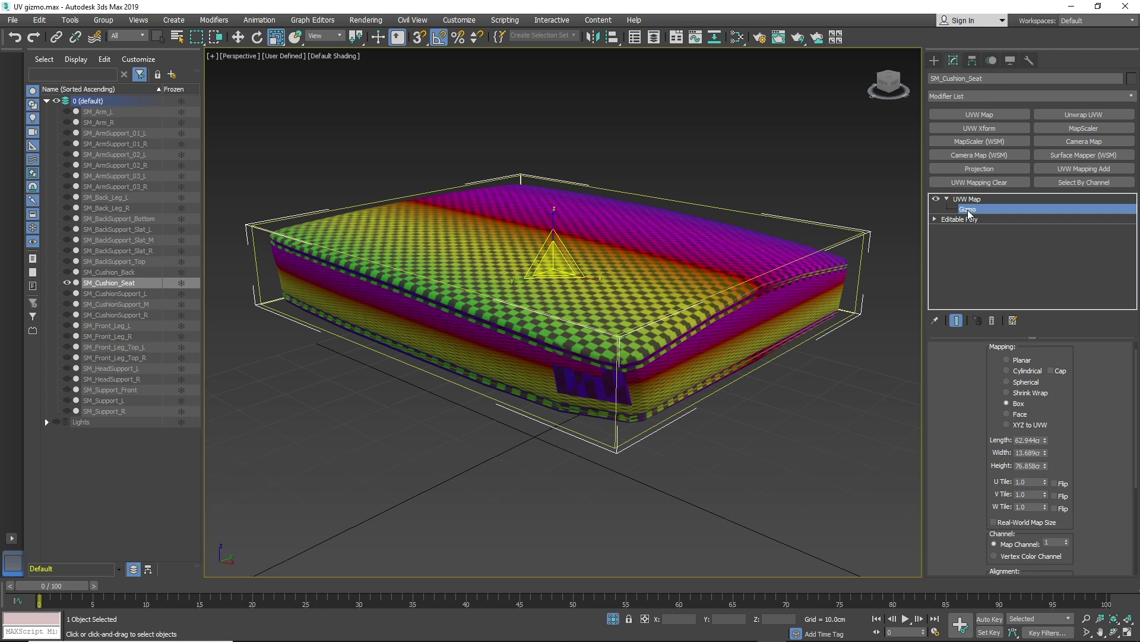
Try moving the seat cushion's mapping gizmo sideways, undo the move, and try rotating the gizmo
{"action": "left_click", "coordinate": [241, 40]}
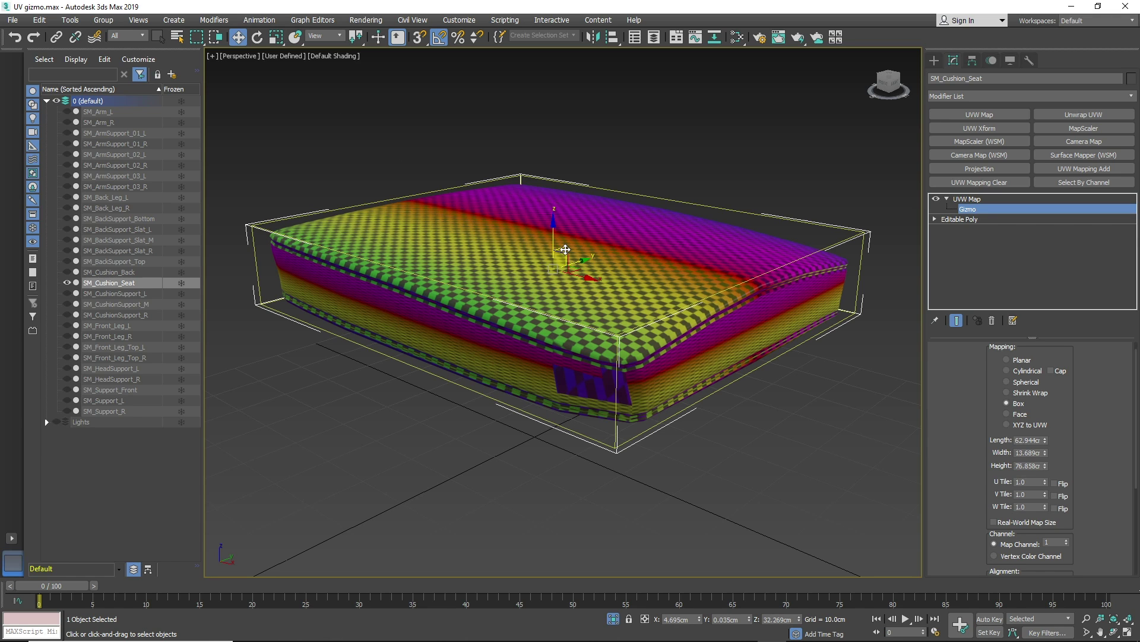
{"action": "left_click_drag", "start_coordinate": [579, 242], "coordinate": [610, 249]}
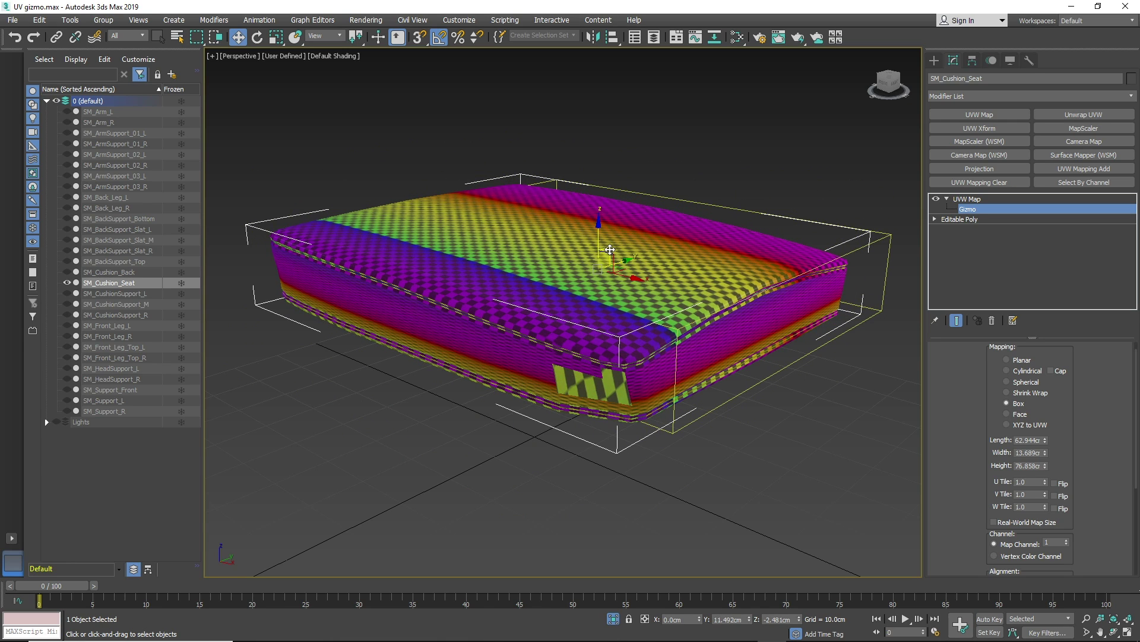
{"action": "key", "text": "ctrl+z"}
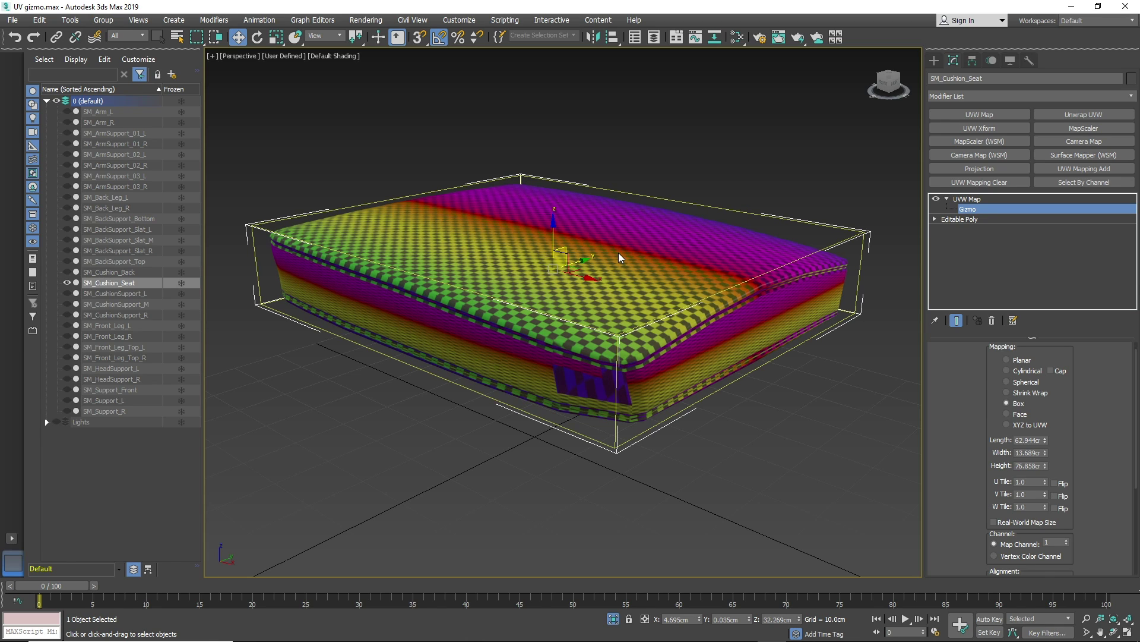
{"action": "left_click", "coordinate": [258, 39]}
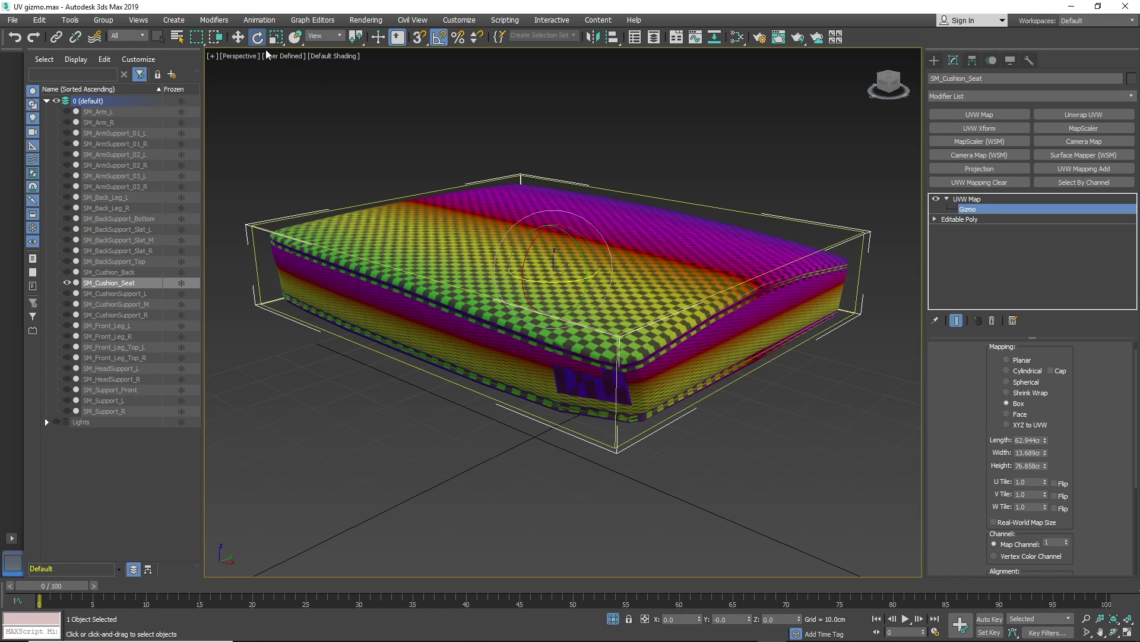
{"action": "left_click_drag", "start_coordinate": [584, 258], "coordinate": [561, 138]}
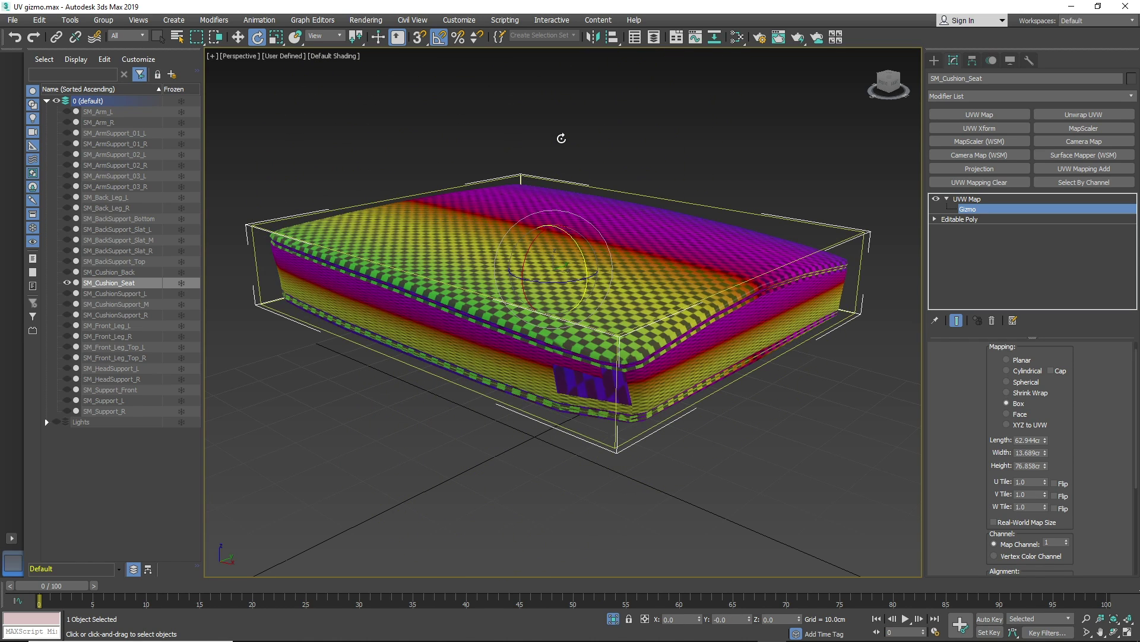
Try scaling the box mapping gizmo smaller and larger than the seat cushion, and undo the scaling
{"action": "left_click", "coordinate": [276, 37]}
{"action": "mouse_move", "coordinate": [554, 259]}
{"action": "left_mouse_down"}
{"action": "mouse_move", "coordinate": [542, 326]}
{"action": "mouse_move", "coordinate": [565, 242]}
{"action": "mouse_move", "coordinate": [560, 261]}
{"action": "left_mouse_up"}
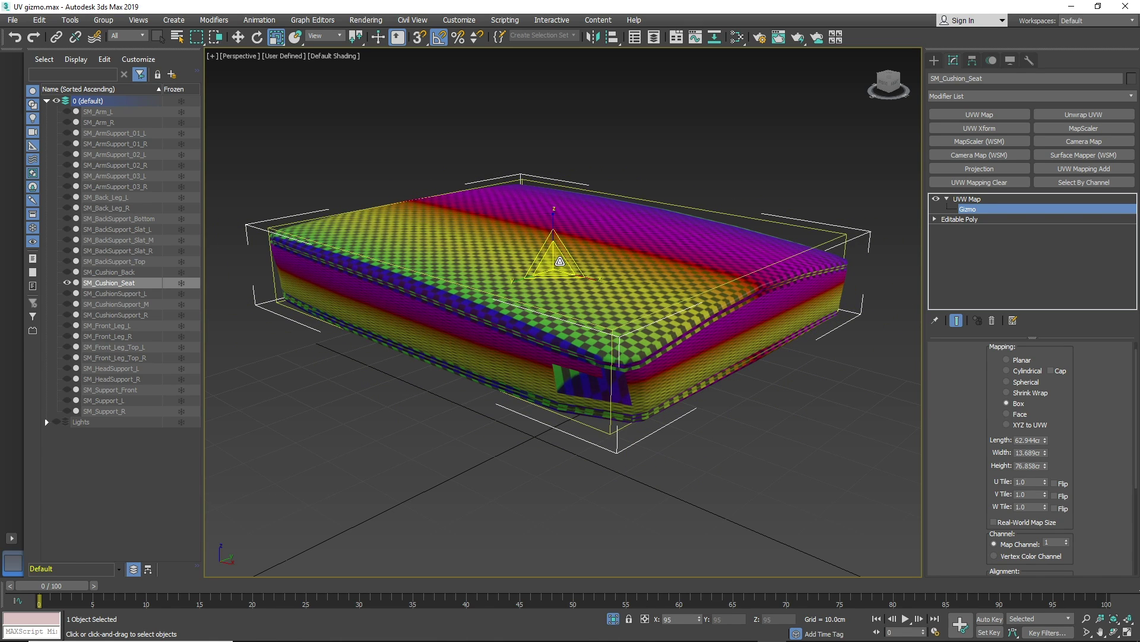
{"action": "left_click_drag", "start_coordinate": [561, 262], "coordinate": [561, 261]}
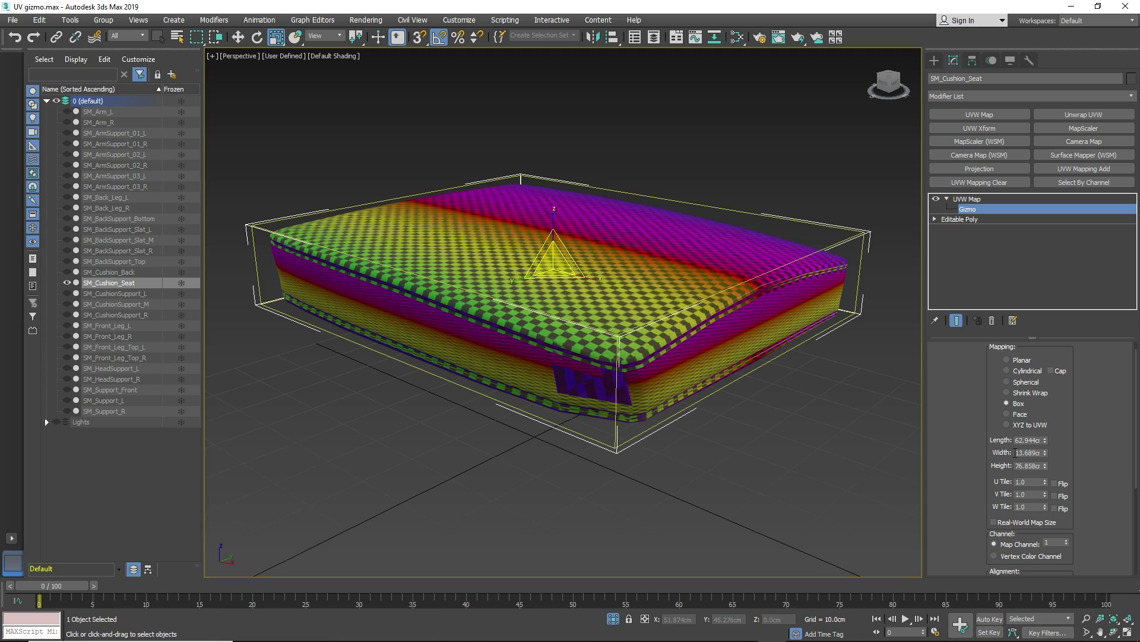
{"action": "left_click_drag", "start_coordinate": [556, 265], "coordinate": [565, 242]}
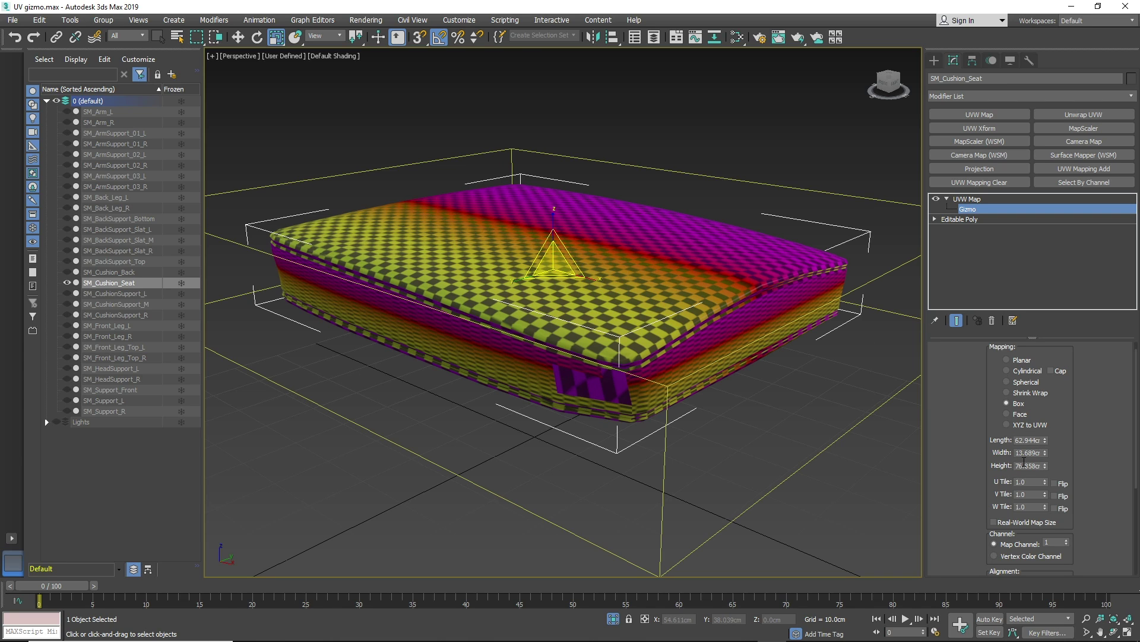
{"action": "key", "text": "ctrl+z"}
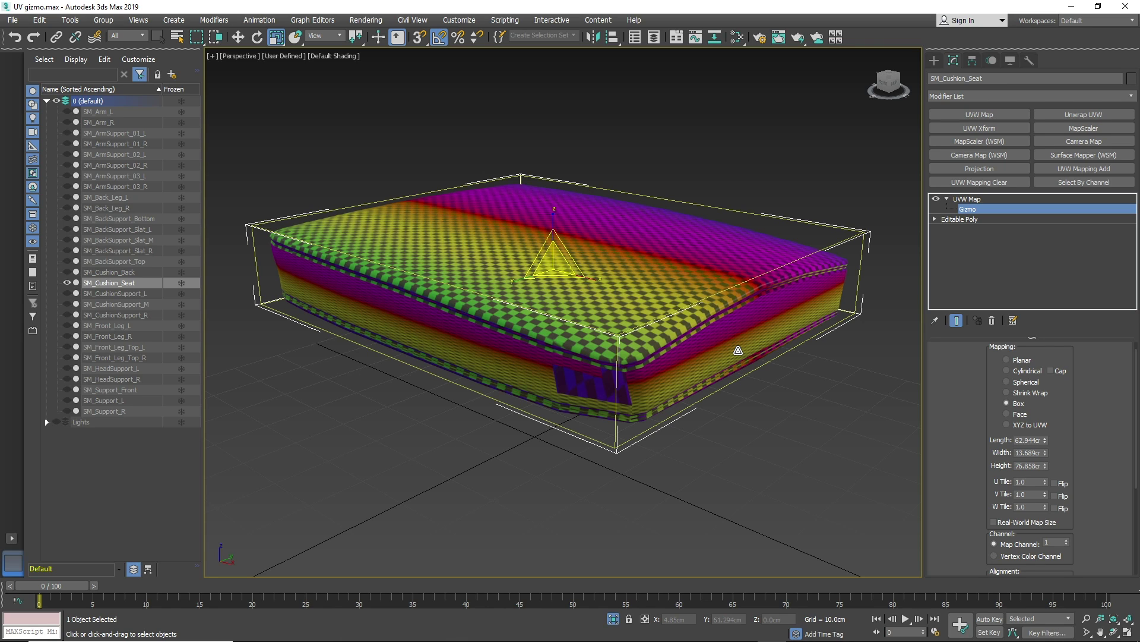
End the isolation of the seat cushion and leave the Gizmo sub-object level
{"action": "left_click", "coordinate": [613, 619]}
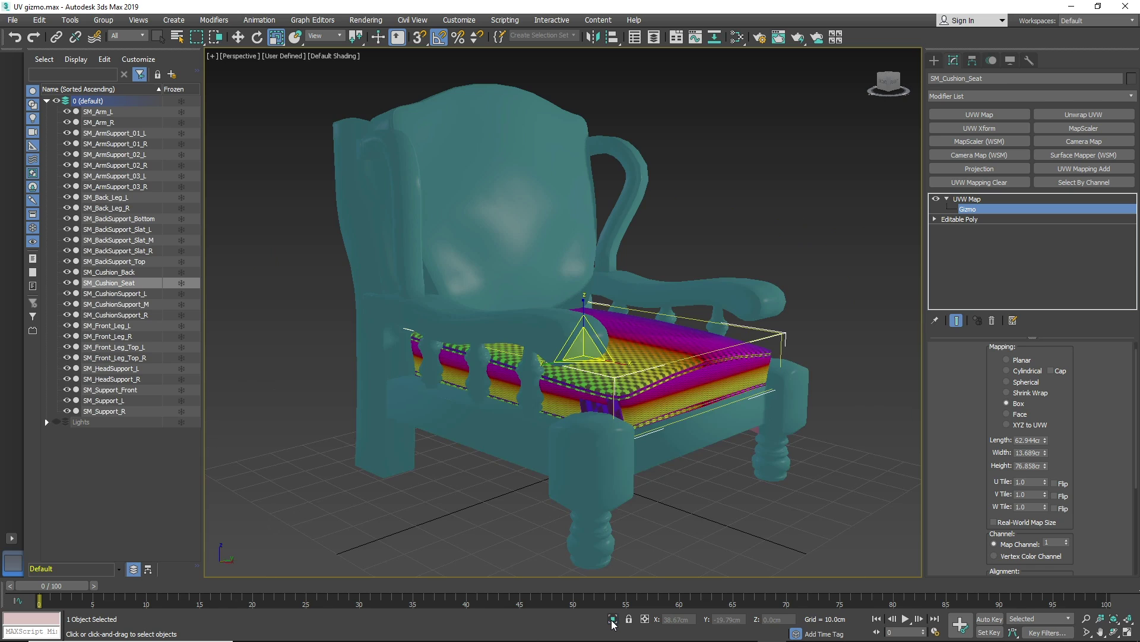
{"action": "left_click", "coordinate": [977, 209]}
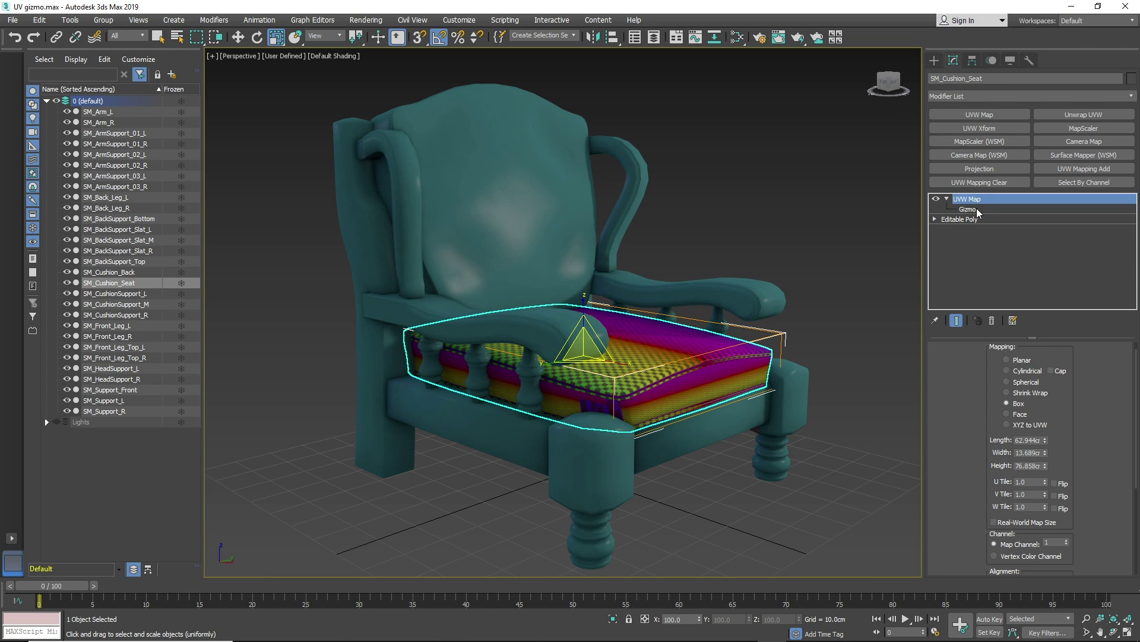
Add a UVW Map modifier with Cylindrical mapping to the chair's SM_ArmSupport_02_R
{"action": "left_click", "coordinate": [479, 371]}
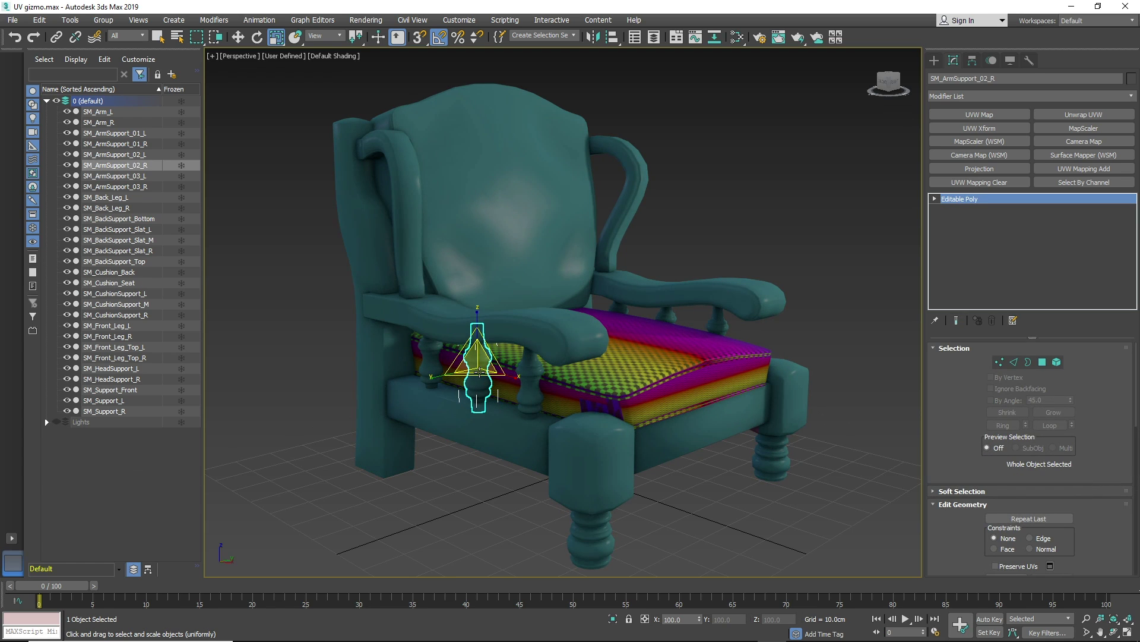
{"action": "left_click", "coordinate": [952, 115]}
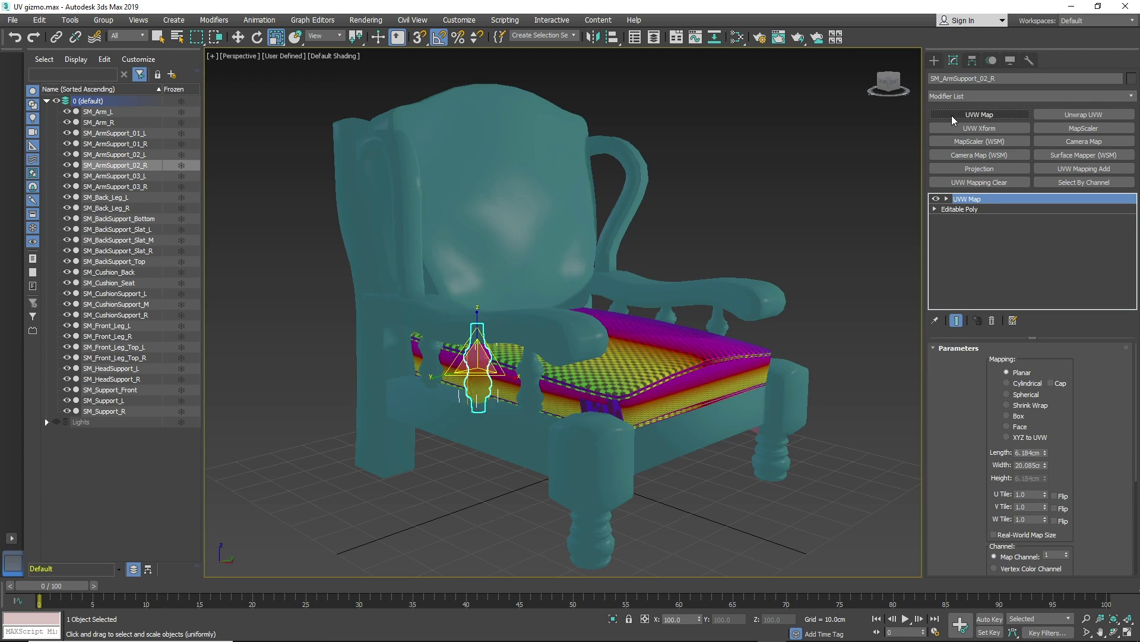
{"action": "left_click", "coordinate": [1008, 384]}
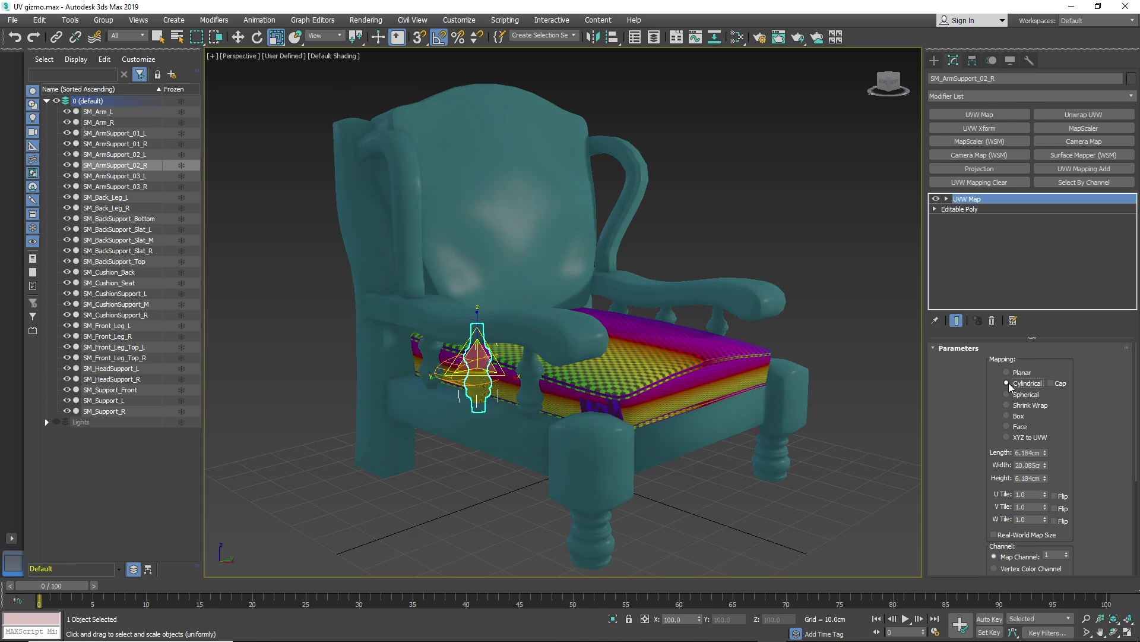
Align the arm support's cylindrical mapping to the Y axis and fit the gizmo to the object
{"action": "scroll", "coordinate": [1136, 398], "scroll_direction": "down", "scroll_amount": 4}
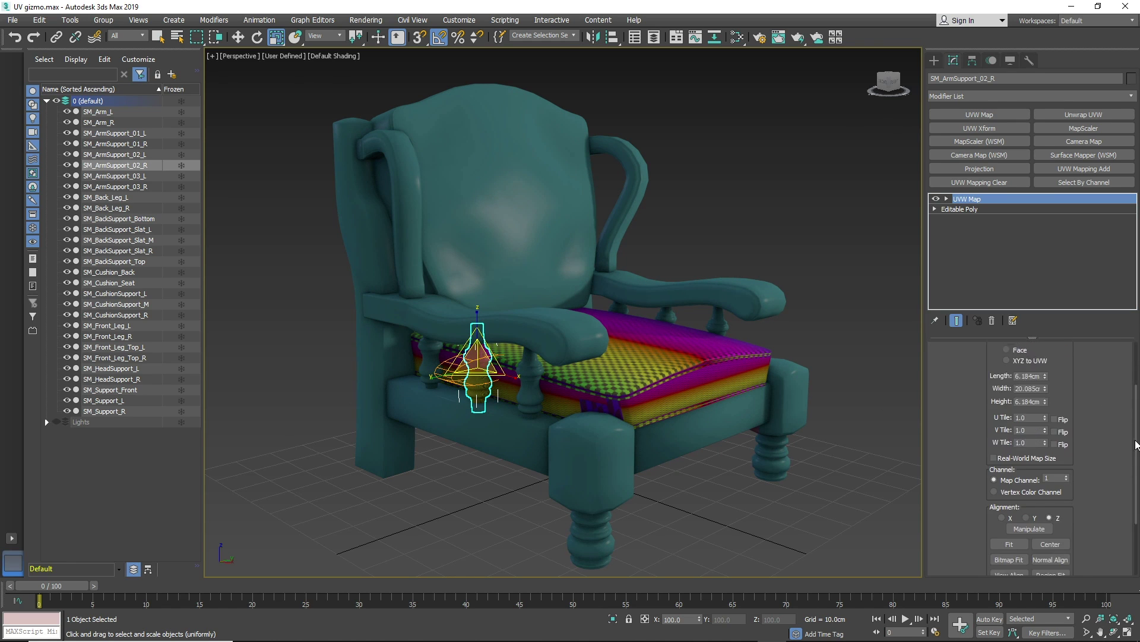
{"action": "left_click", "coordinate": [1026, 466]}
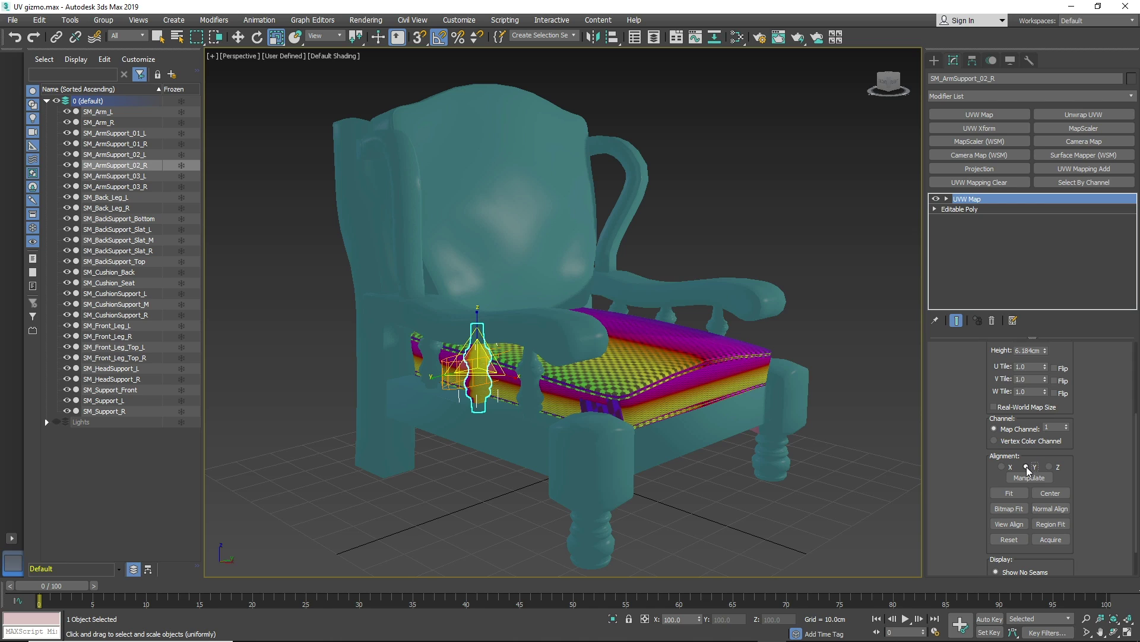
{"action": "left_click", "coordinate": [1008, 493]}
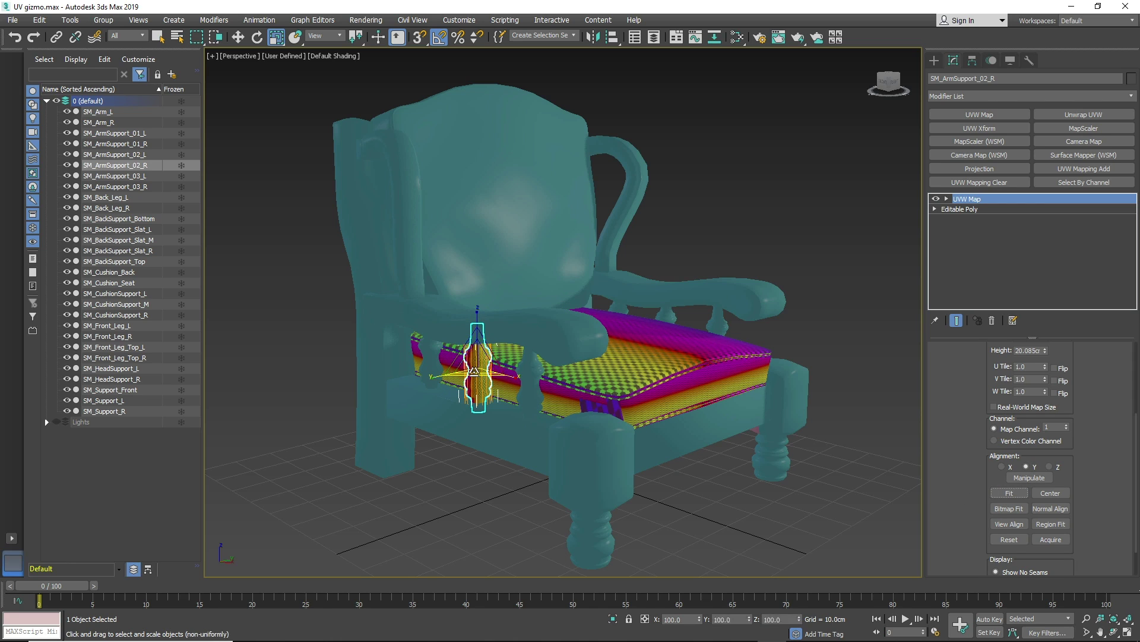
Isolate SM_ArmSupport_02_R and activate the Gizmo sub-object level of its UVW Map modifier
{"action": "left_click", "coordinate": [613, 619]}
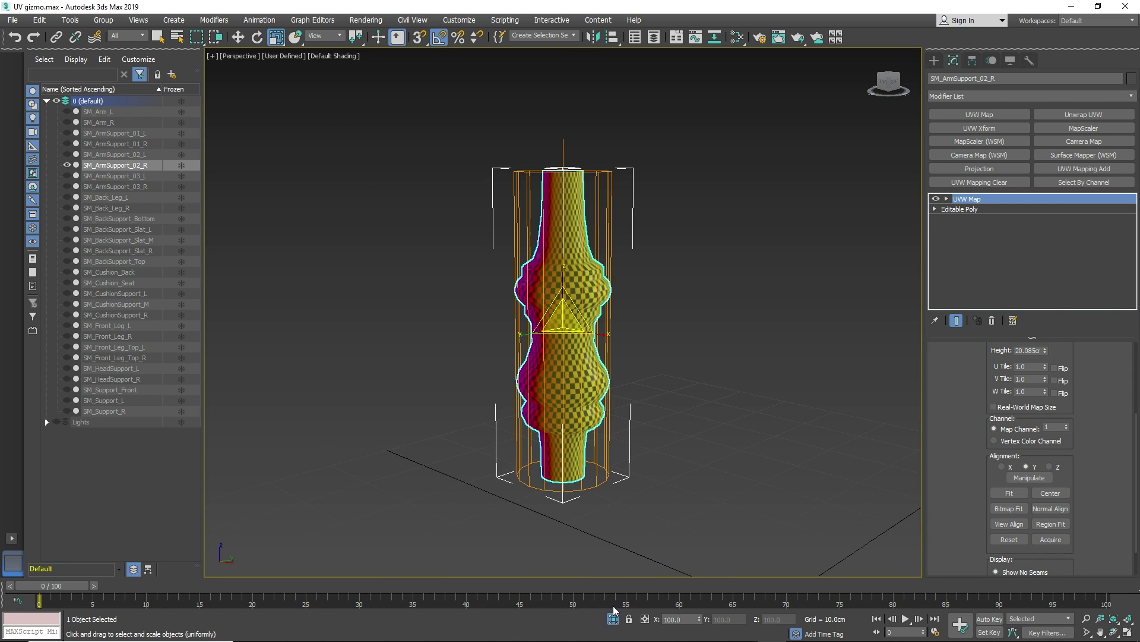
{"action": "scroll", "coordinate": [642, 412], "scroll_direction": "up", "scroll_amount": 3}
{"action": "middle_click_drag", "start_coordinate": [605, 411], "coordinate": [772, 434]}
{"action": "left_click", "coordinate": [947, 198]}
{"action": "left_click", "coordinate": [964, 208]}
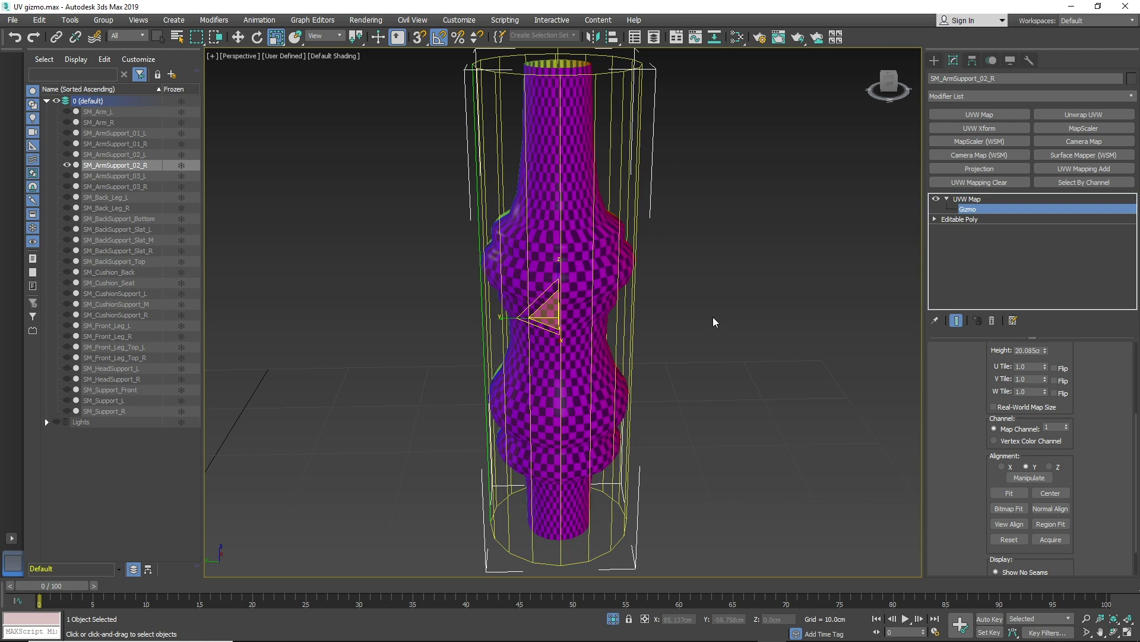
Examine the cylindrical gizmo and its green seam line from several sides of the arm support
{"action": "left_click_drag", "start_coordinate": [679, 339], "coordinate": [721, 349]}
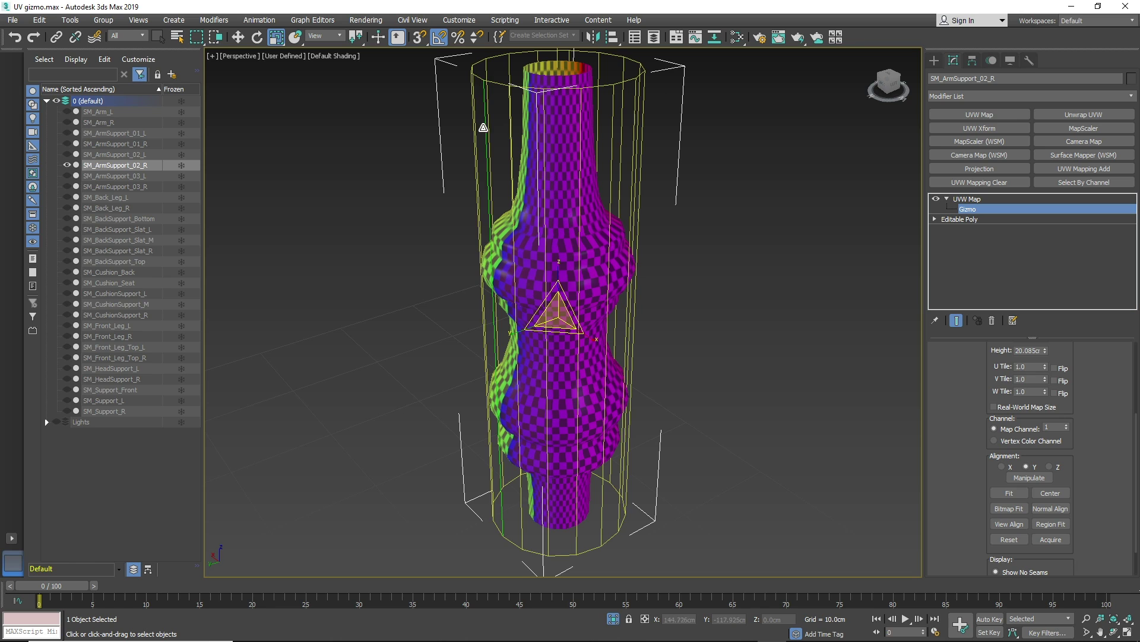
{"action": "left_click_drag", "start_coordinate": [476, 373], "coordinate": [588, 370]}
{"action": "middle_click_drag", "start_coordinate": [588, 370], "coordinate": [582, 367], "text": "alt"}
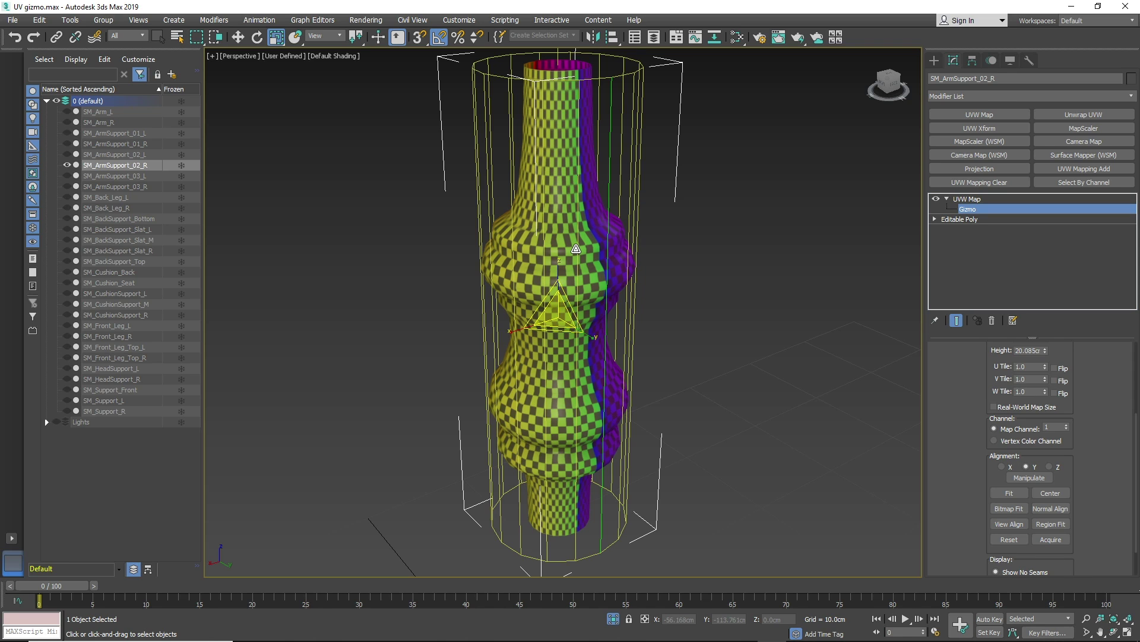
{"action": "middle_click_drag", "start_coordinate": [641, 265], "coordinate": [663, 314]}
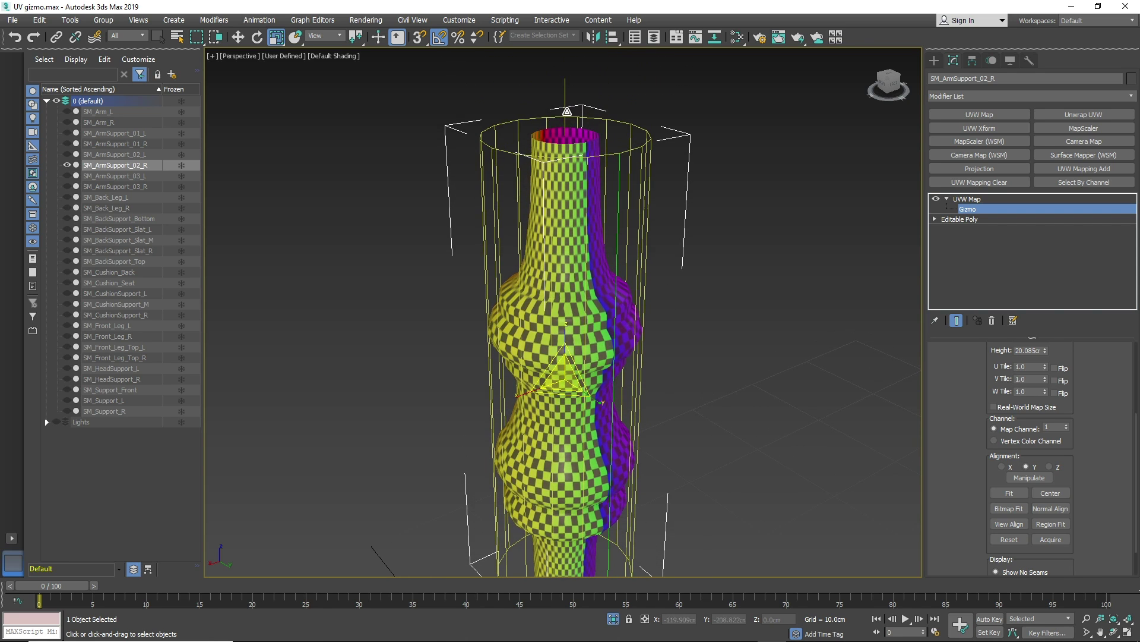